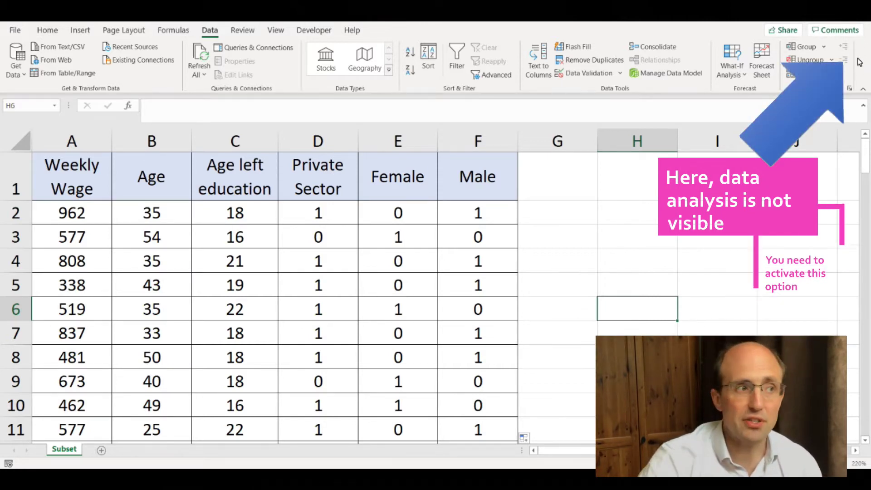
Tick Analysis ToolPak and Analysis ToolPak - VBA in the Excel Add-ins manager and confirm.
click(15, 31)
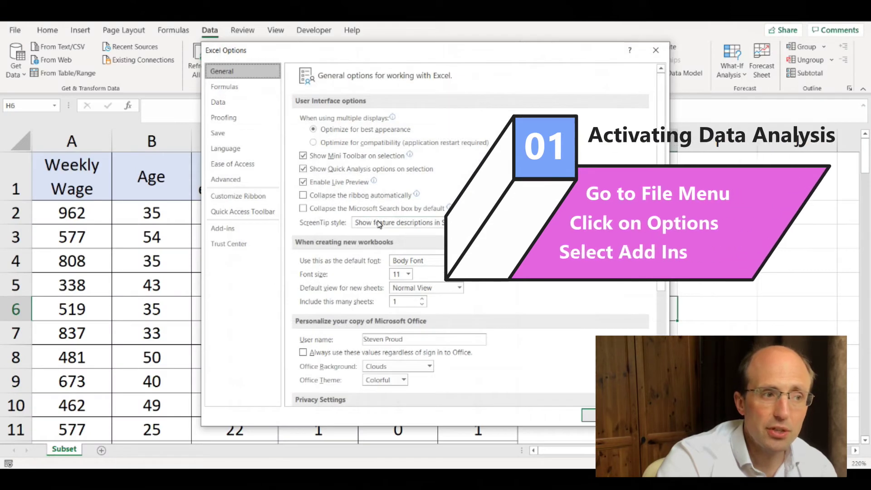
click(245, 229)
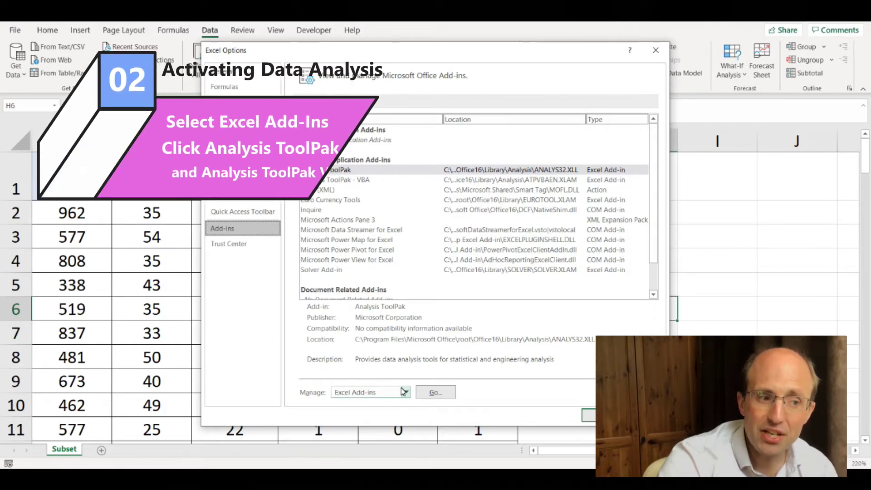
click(432, 392)
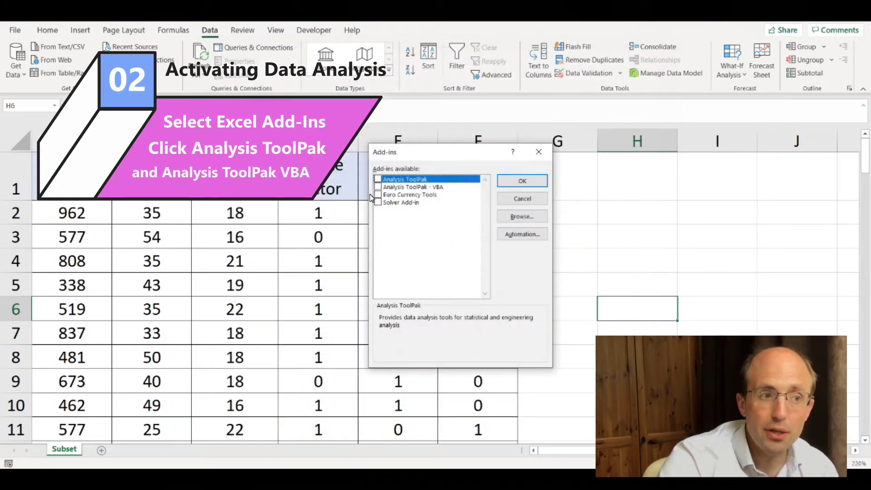
click(378, 180)
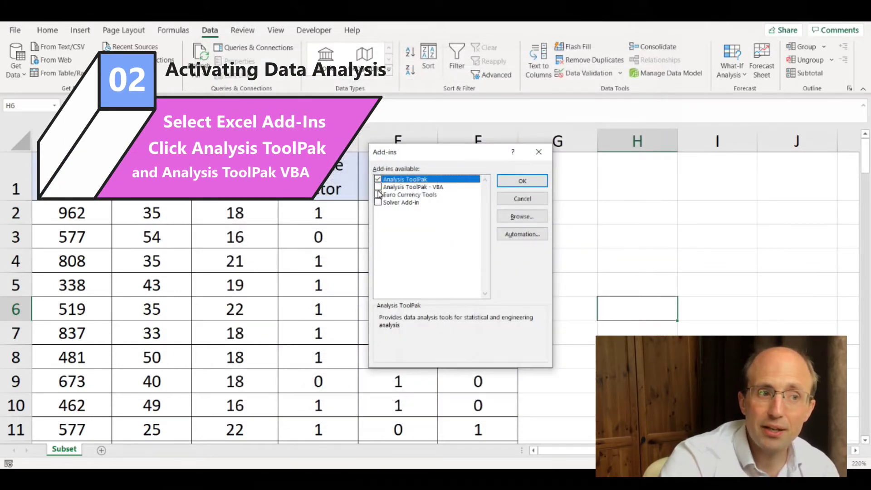
click(378, 187)
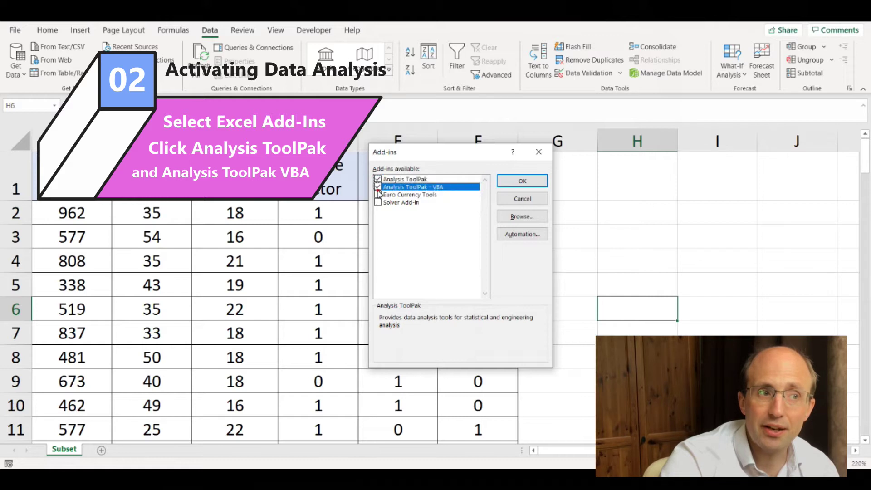
click(522, 181)
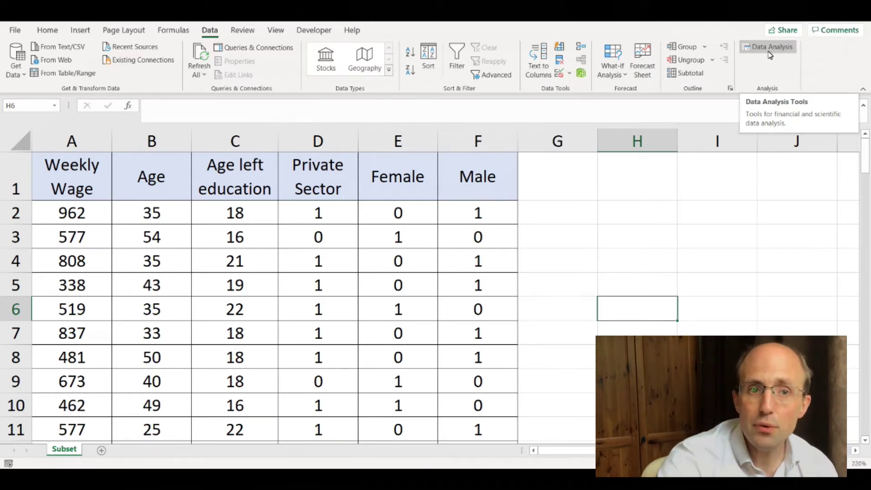
Choose Regression from the Data Analysis tools.
click(770, 55)
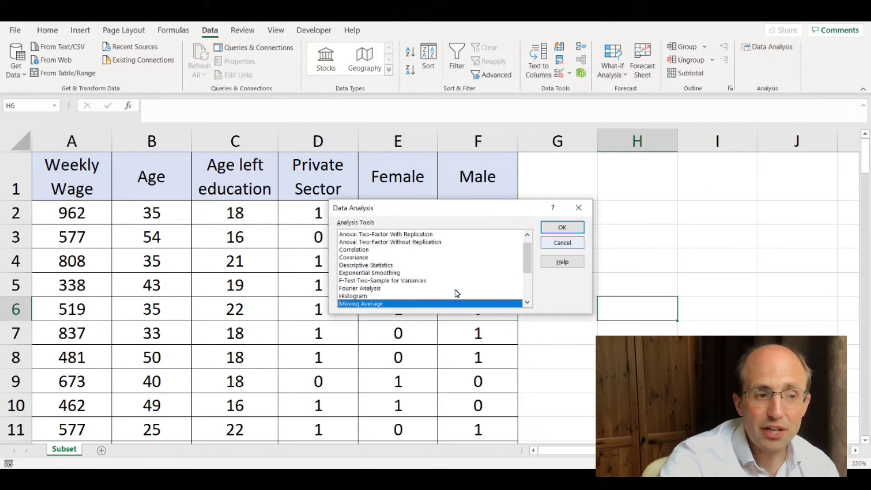
scroll(455, 291, down, 2)
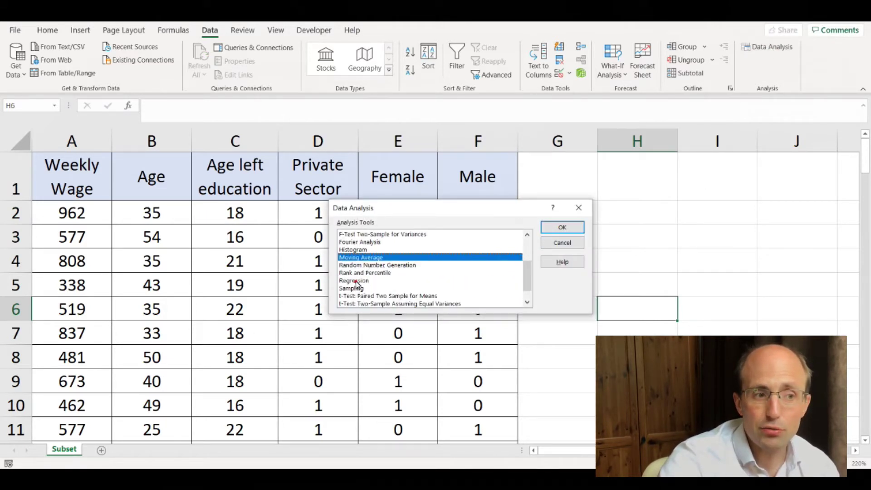
click(357, 281)
click(563, 227)
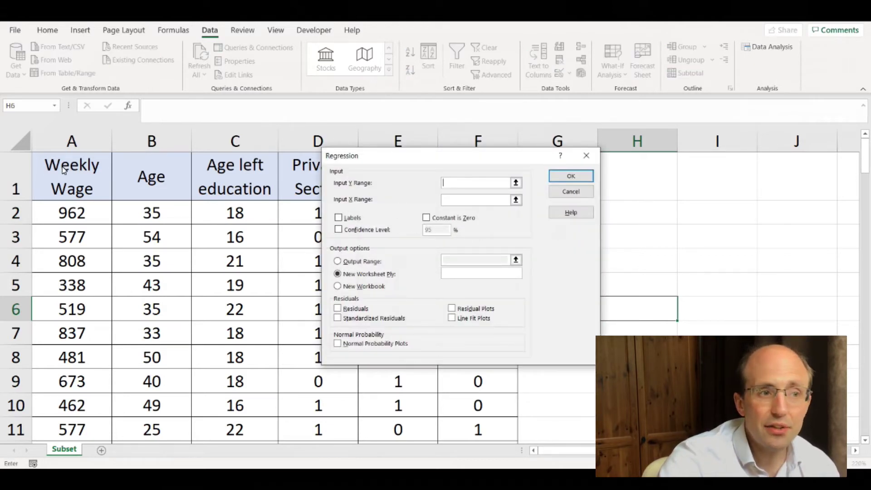
Regress Weekly Wage A1:A101 on Age B1:B101 with labels, output to a new worksheet.
drag(64, 170, 81, 413)
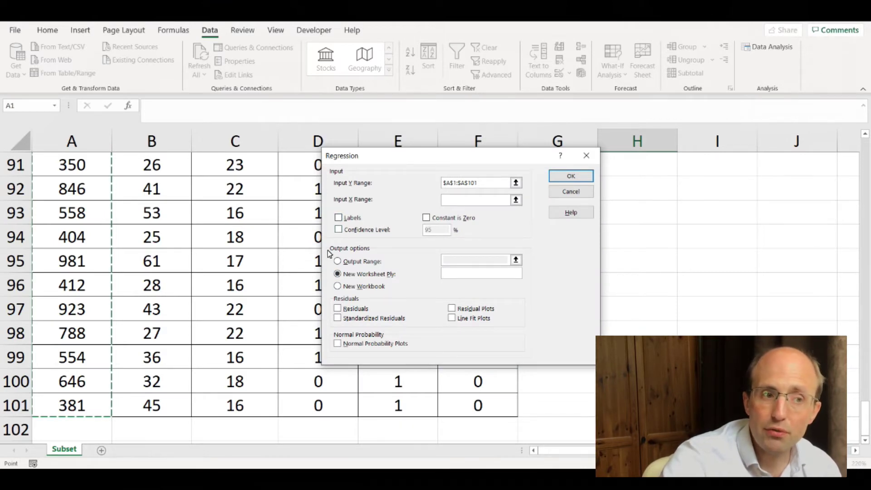
click(338, 219)
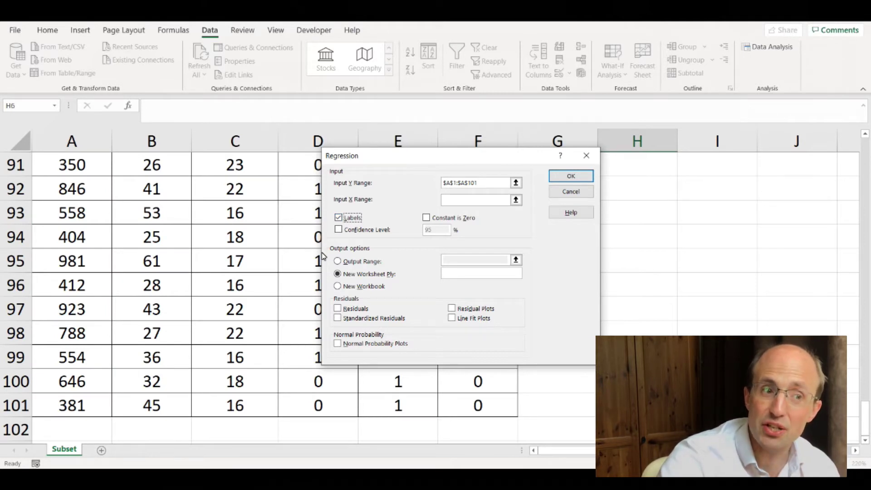
click(463, 200)
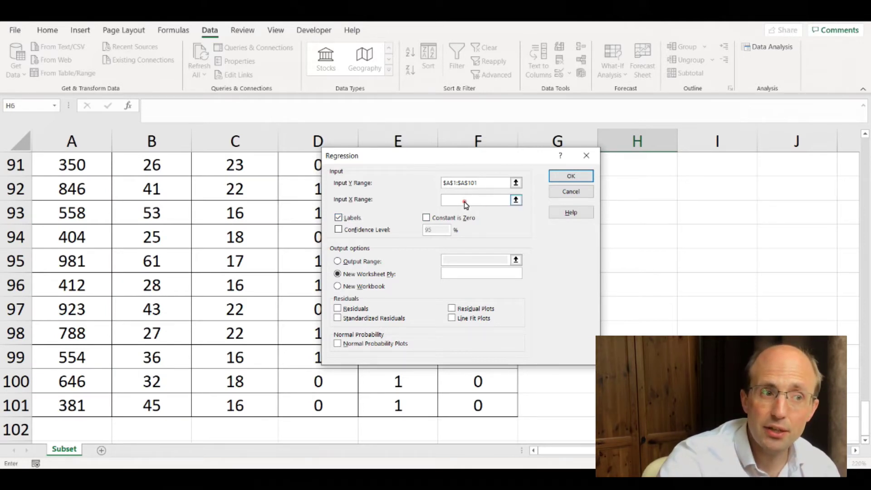
scroll(161, 356, up, 20)
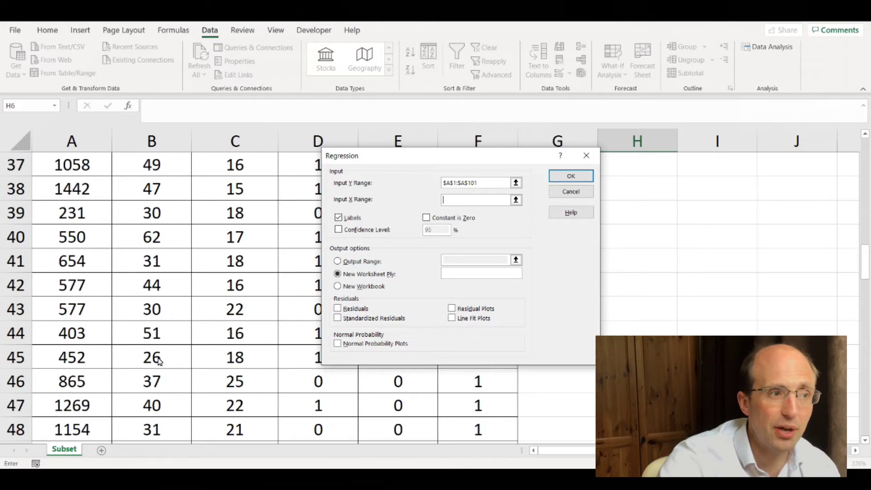
drag(162, 176, 159, 411)
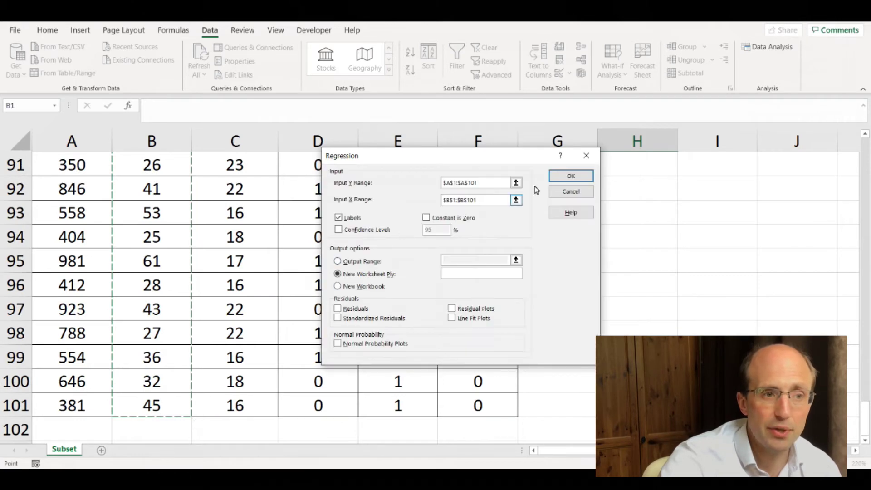
scroll(149, 230, up, 20)
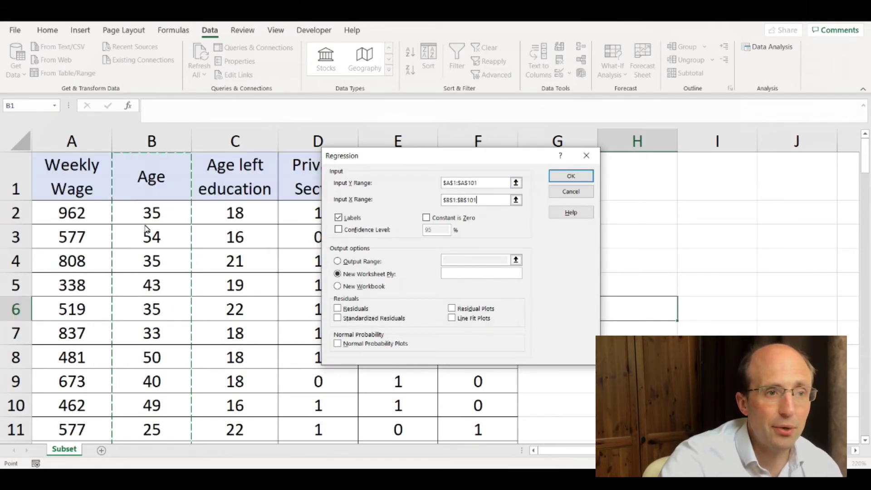
click(466, 182)
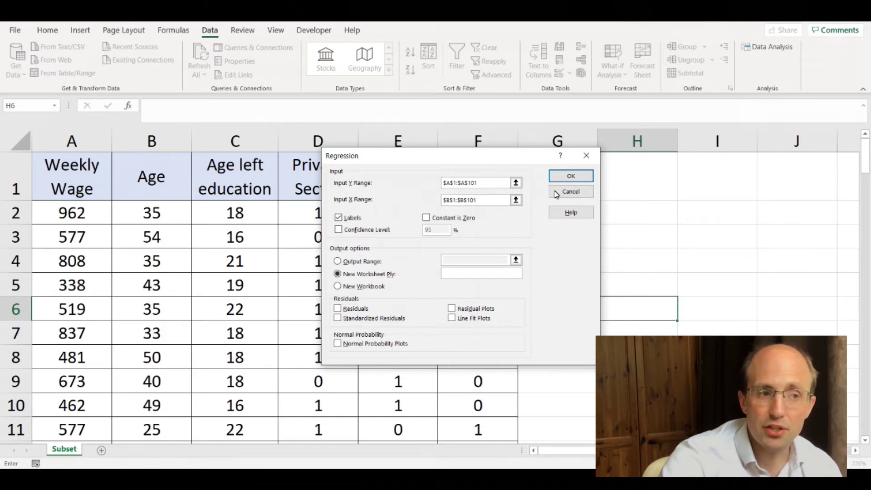
click(572, 176)
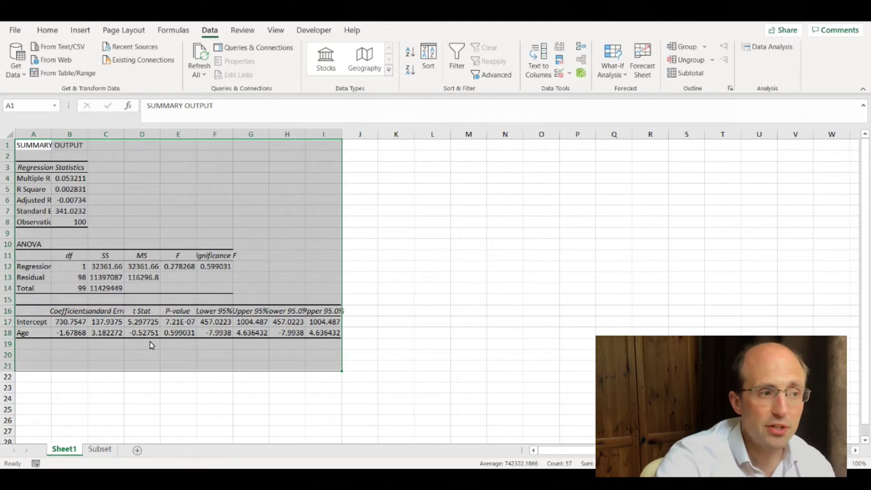
Review the age-only SUMMARY OUTPUT on Sheet1, then return to the Subset sheet.
ctrl+scroll(150, 341, up, 3)
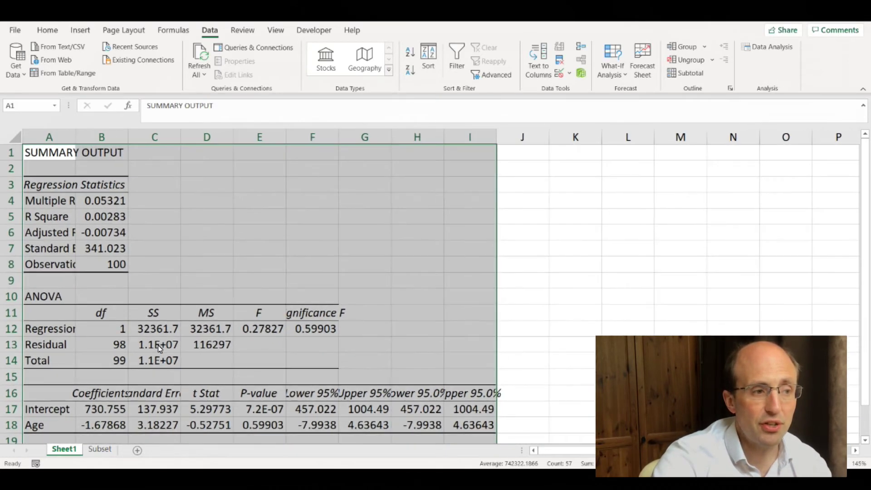
scroll(160, 348, down, 2)
click(208, 394)
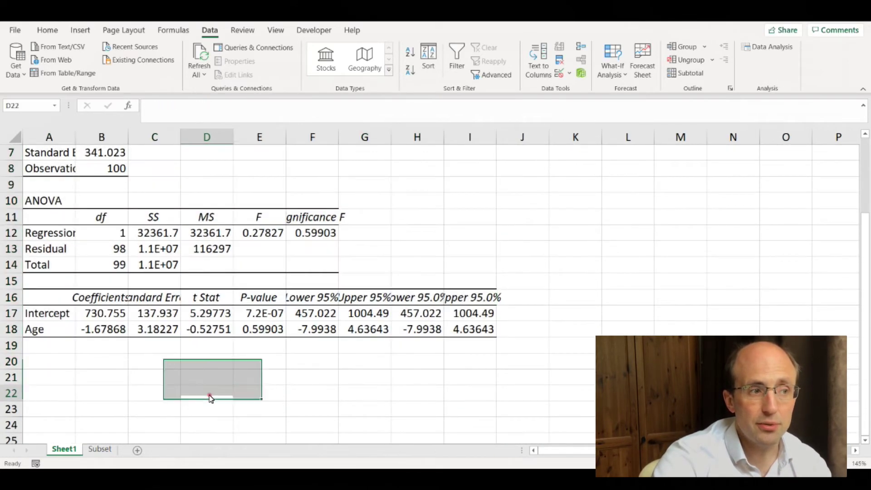
click(101, 449)
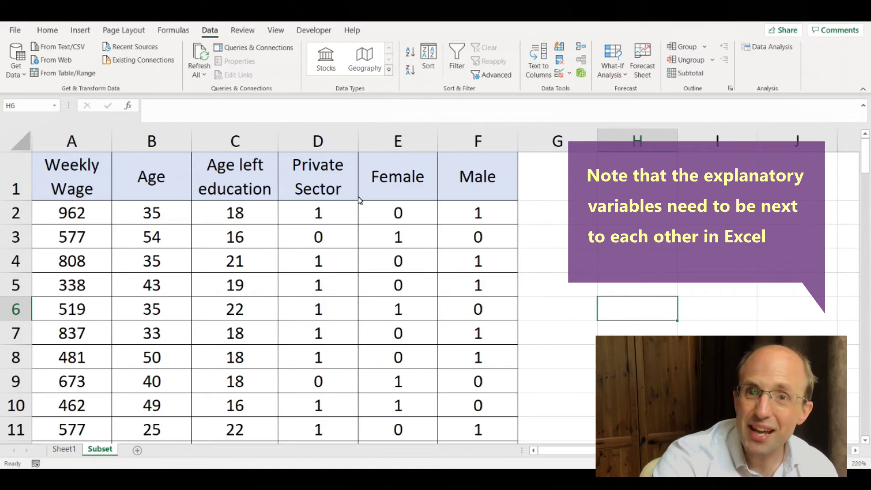
click(148, 159)
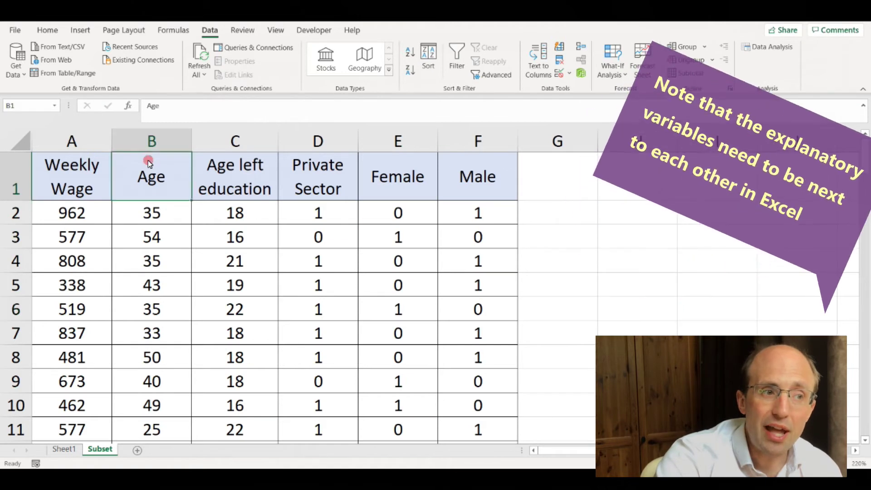
click(336, 194)
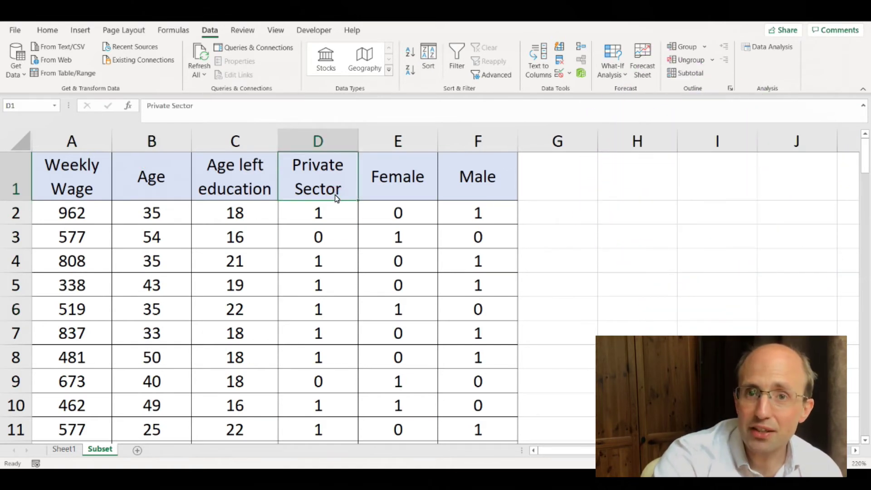
click(218, 190)
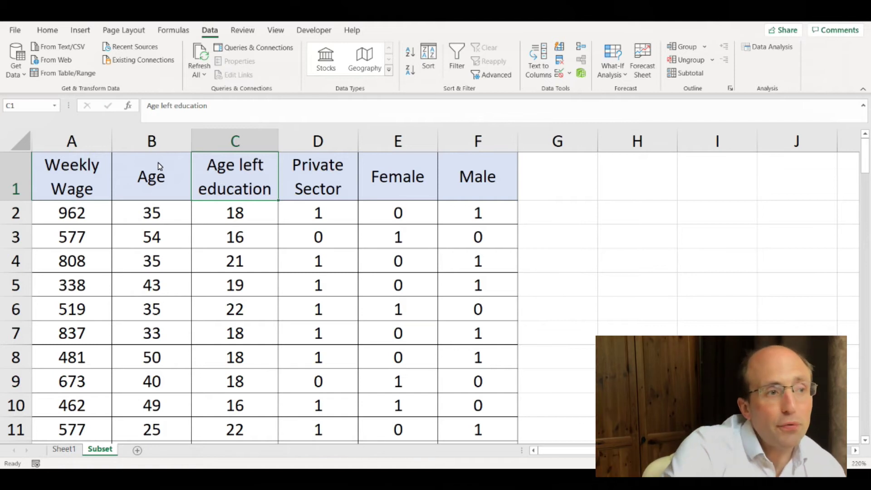
click(769, 46)
Rerun Regression with Input X changed to $B$1:$C$101, output to a new worksheet.
click(563, 228)
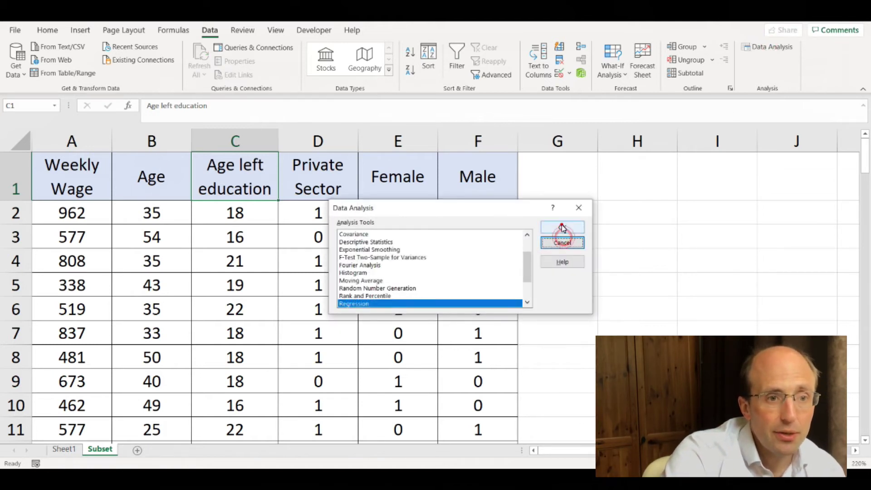
click(490, 201)
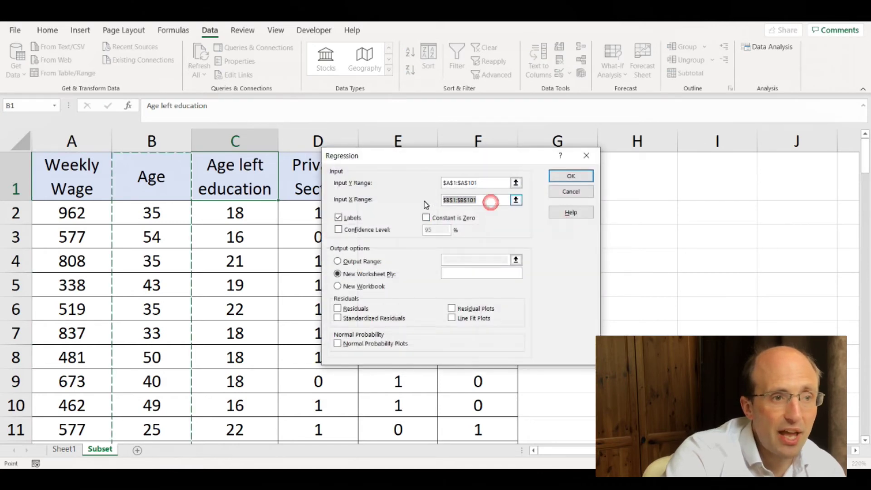
drag(476, 156, 663, 153)
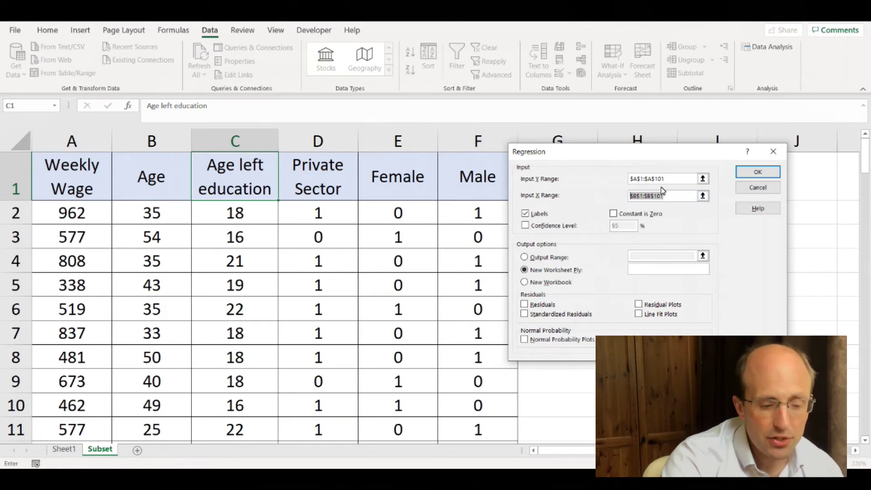
click(178, 186)
drag(178, 185, 206, 407)
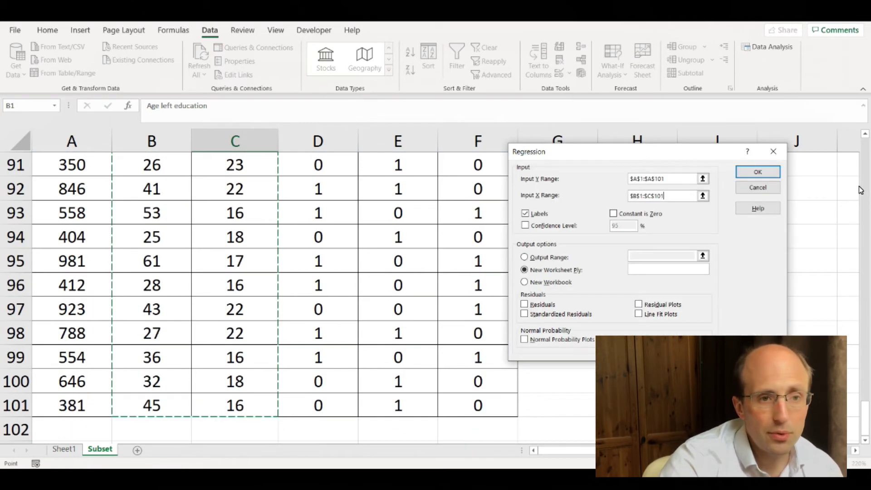
click(776, 174)
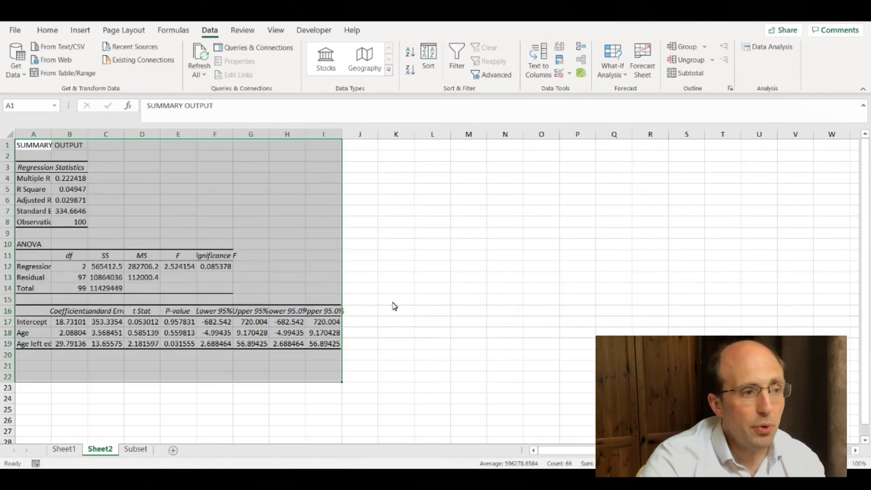
Autofit Sheet2's output columns so labels like Adjusted R Square show fully, then return to Subset.
scroll(145, 381, up, 1)
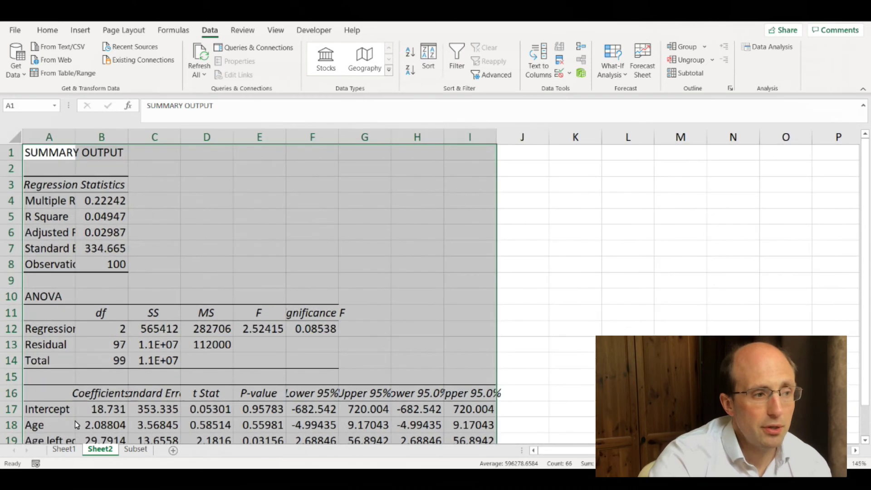
scroll(55, 425, down, 1)
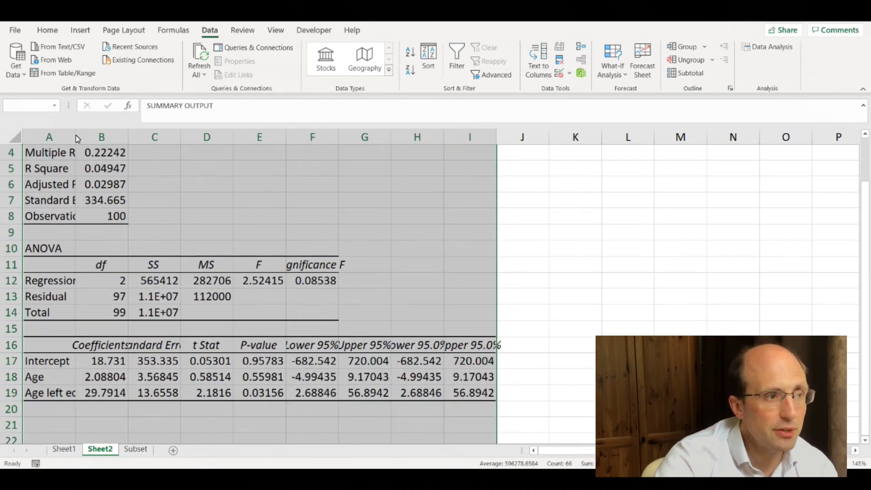
click(76, 136)
double_click(77, 138)
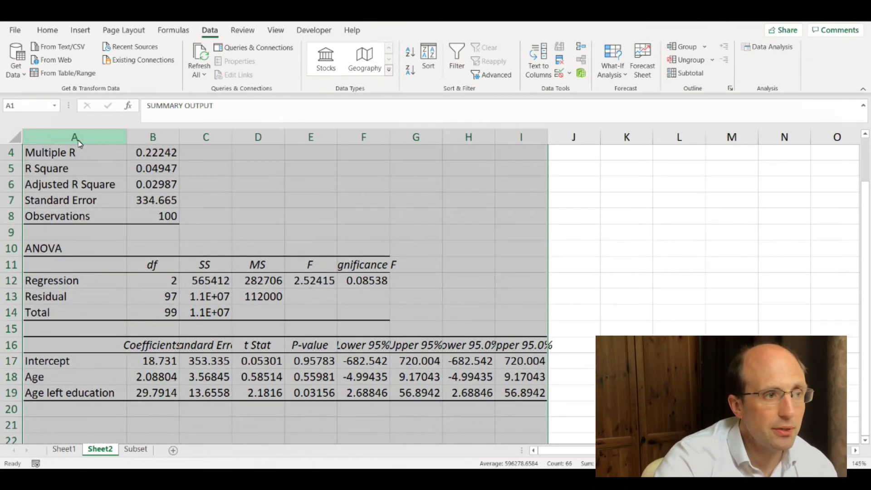
click(91, 393)
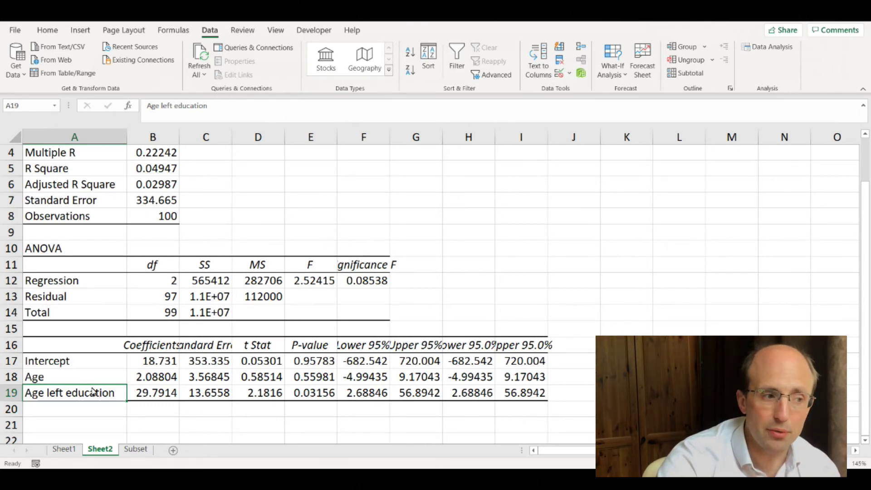
click(133, 451)
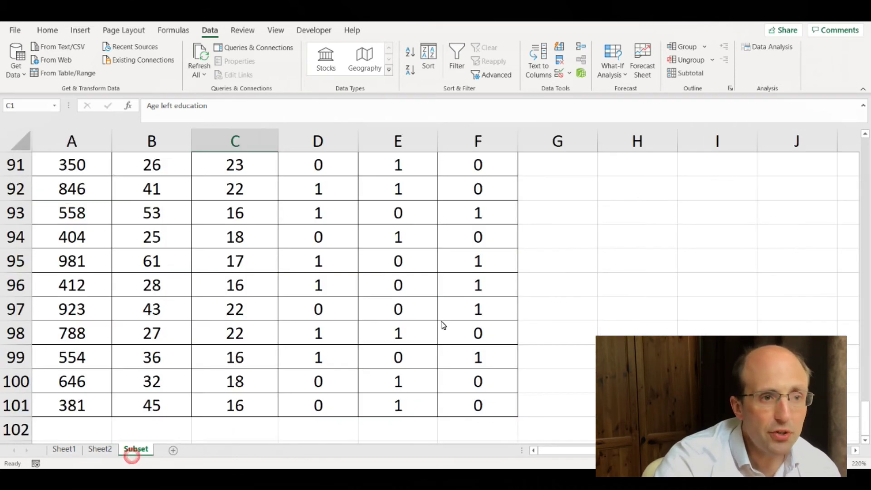
scroll(335, 344, up, 20)
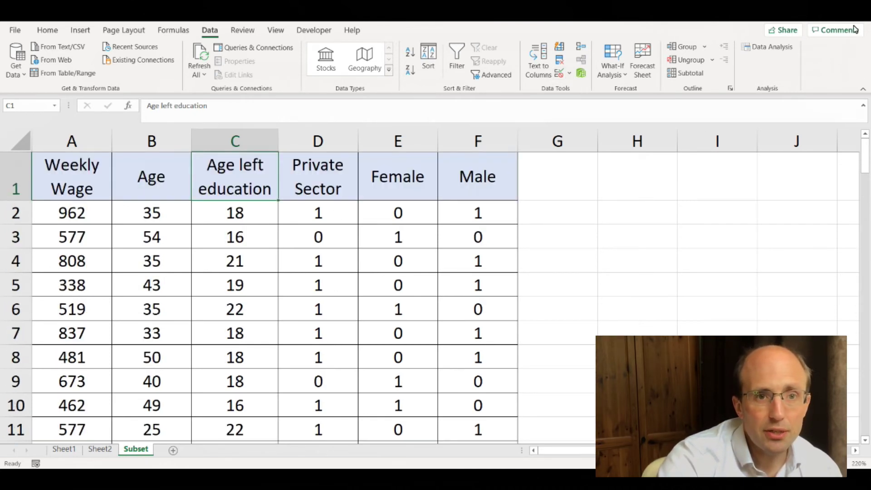
click(762, 48)
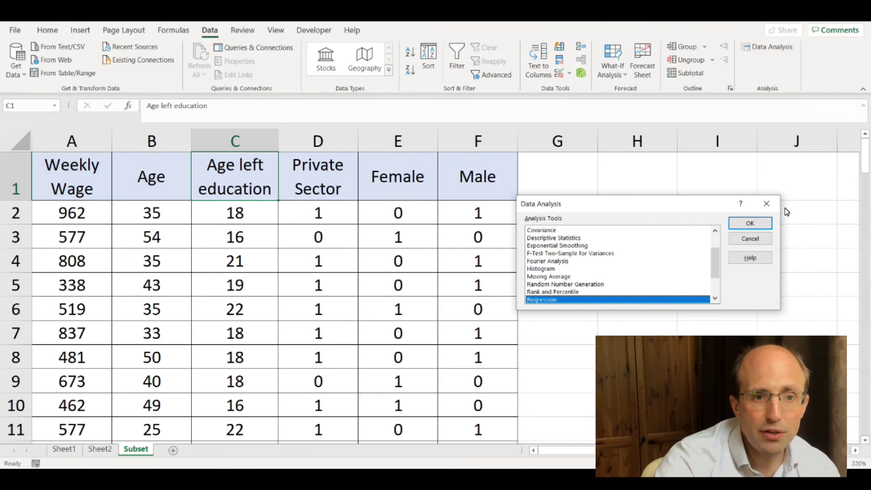
click(753, 222)
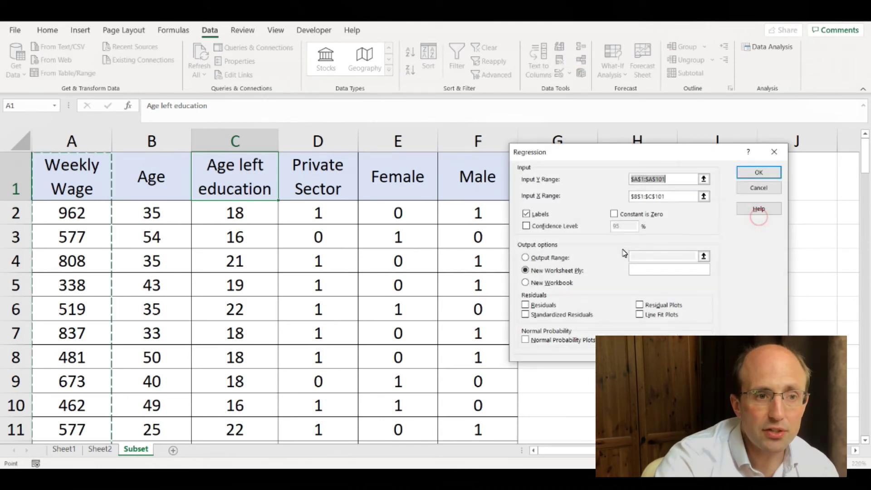
double_click(667, 197)
key(BackSpace)
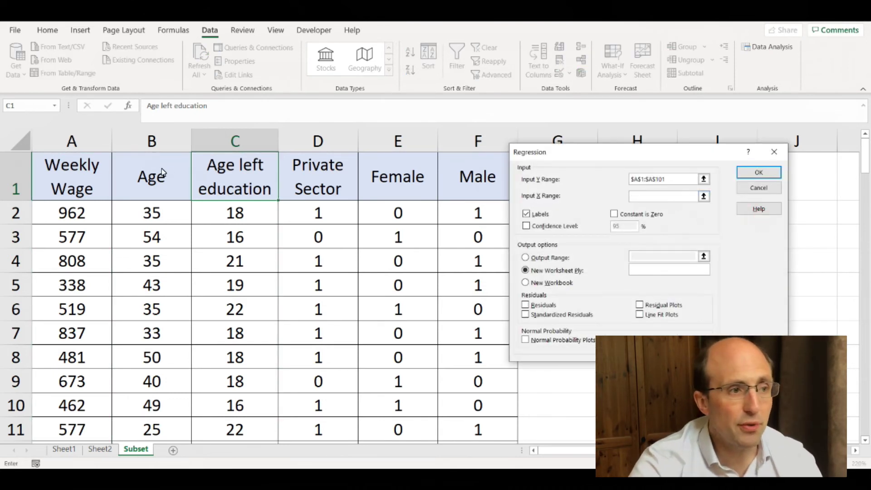
drag(165, 158, 181, 417)
text(,)
drag(335, 404, 330, 69)
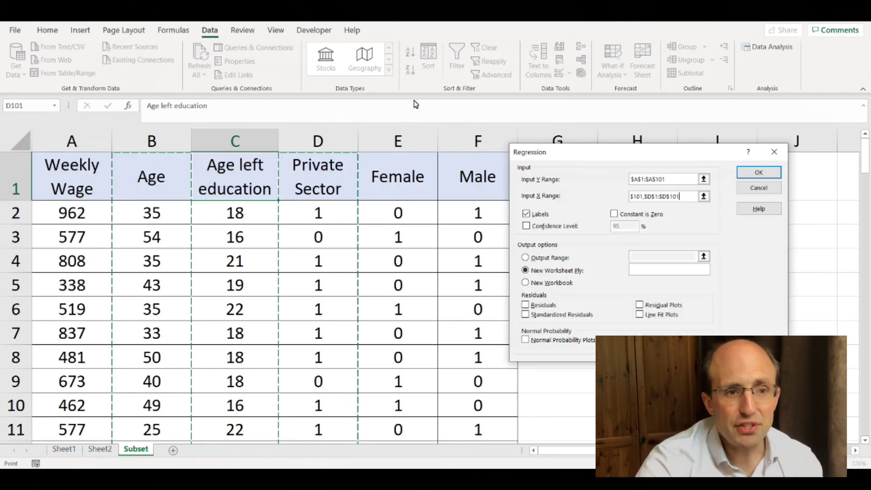
click(759, 171)
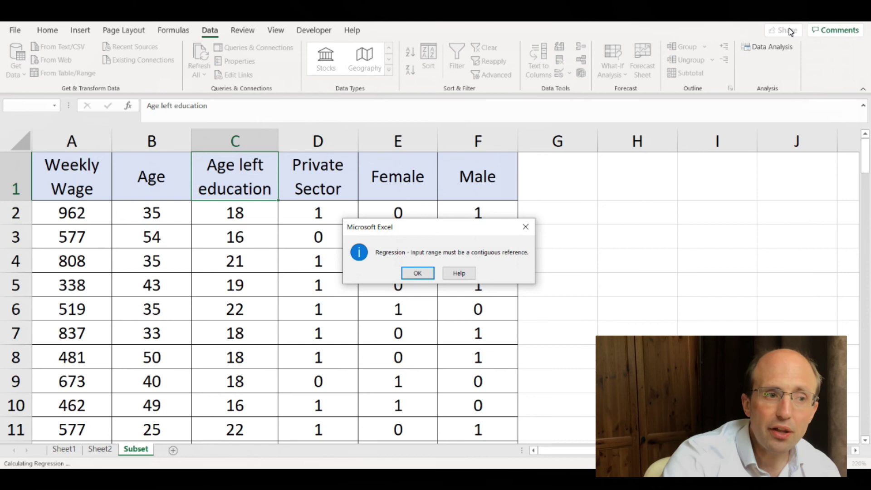
click(417, 273)
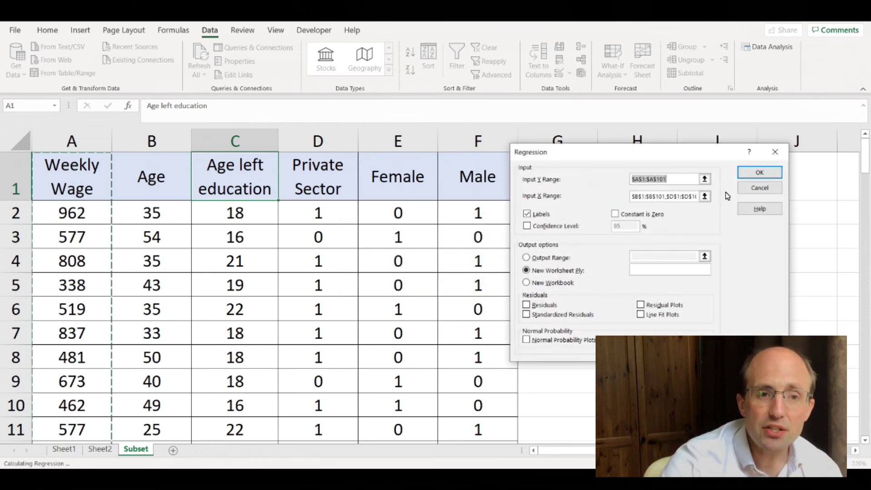
click(762, 189)
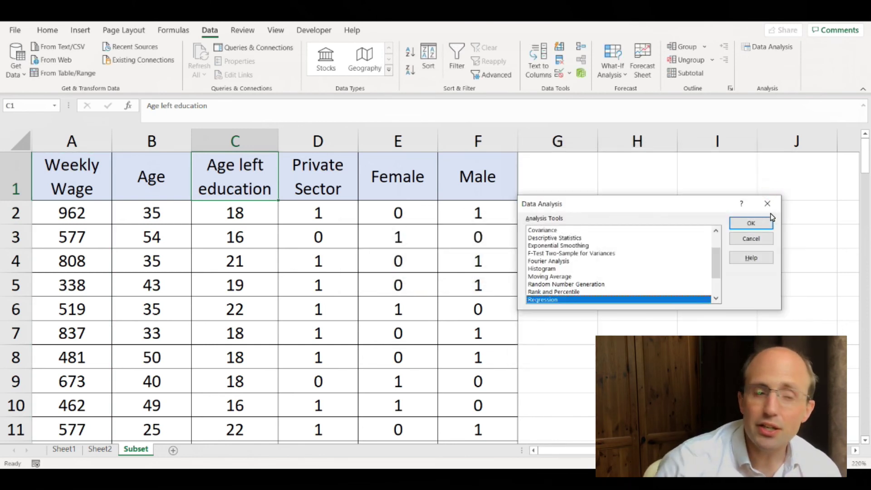
click(763, 238)
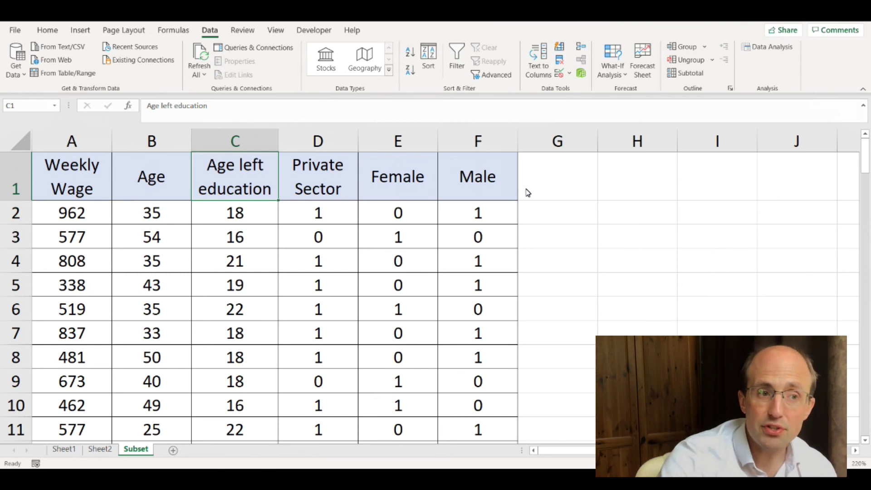
drag(484, 182, 398, 185)
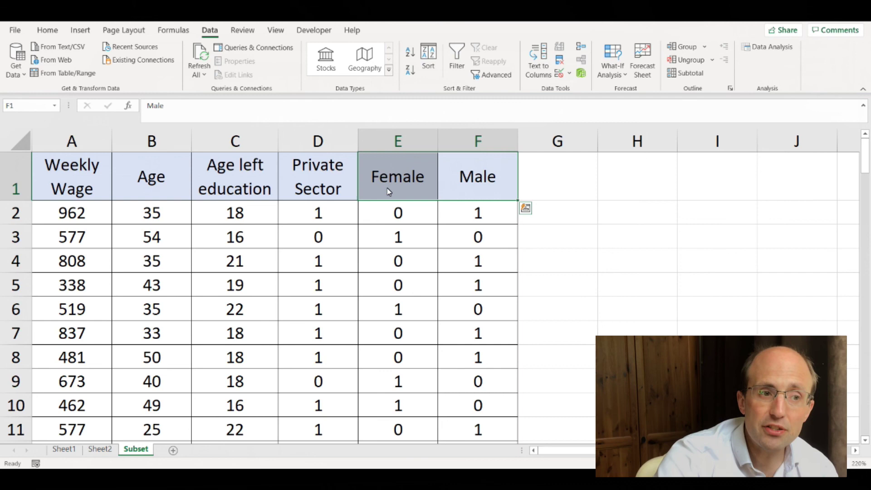
scroll(395, 195, down, 4)
click(410, 237)
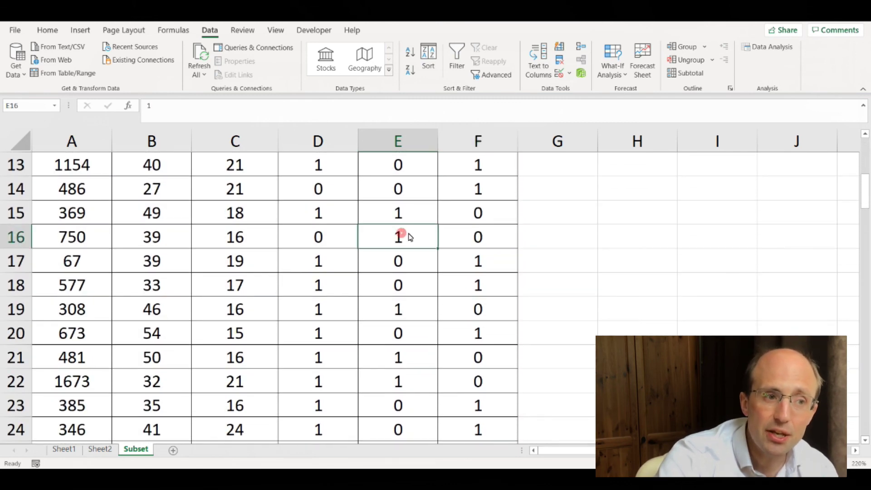
click(443, 238)
click(425, 236)
click(456, 257)
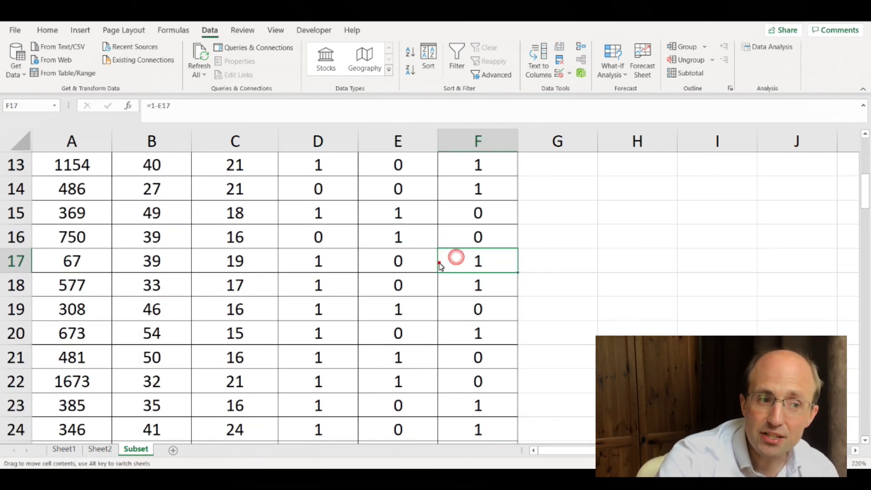
click(453, 285)
click(430, 289)
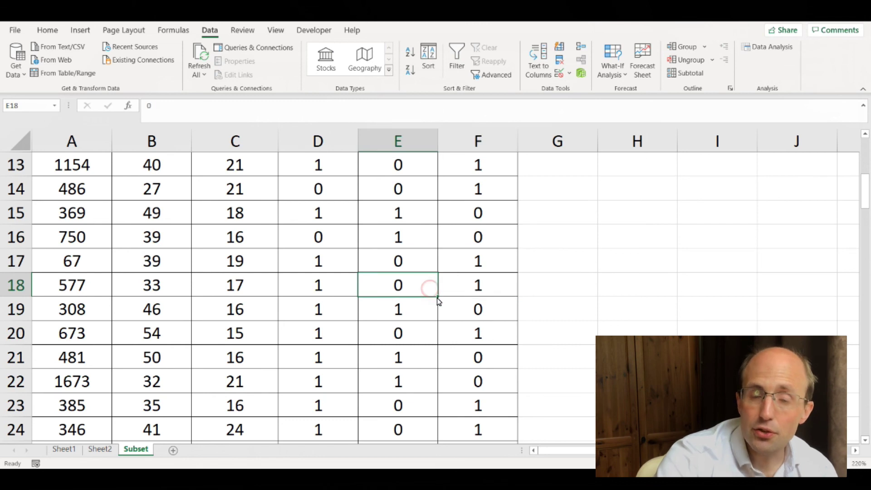